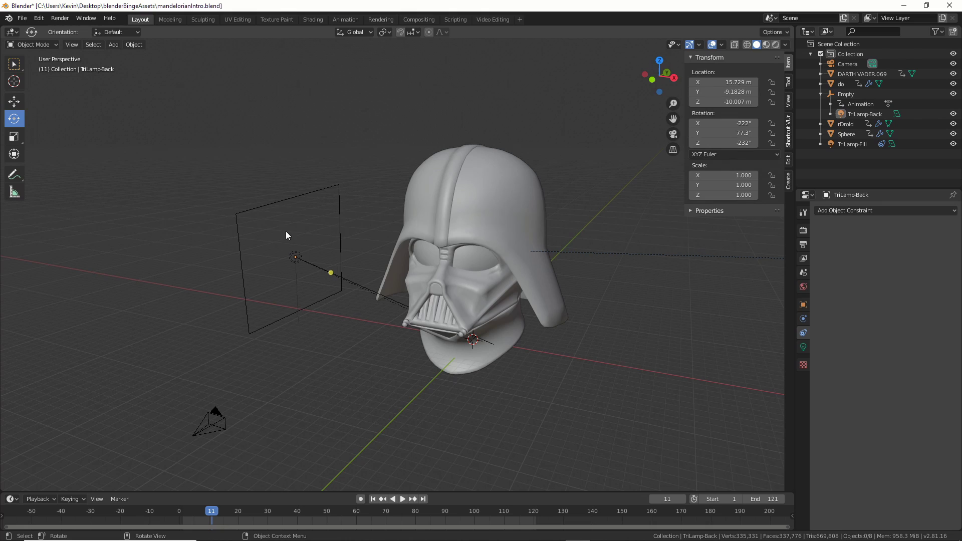
- Rotate the Empty that carries the TriLamp-Back light, bringing its Z rotation to -8.82°
click(113, 45)
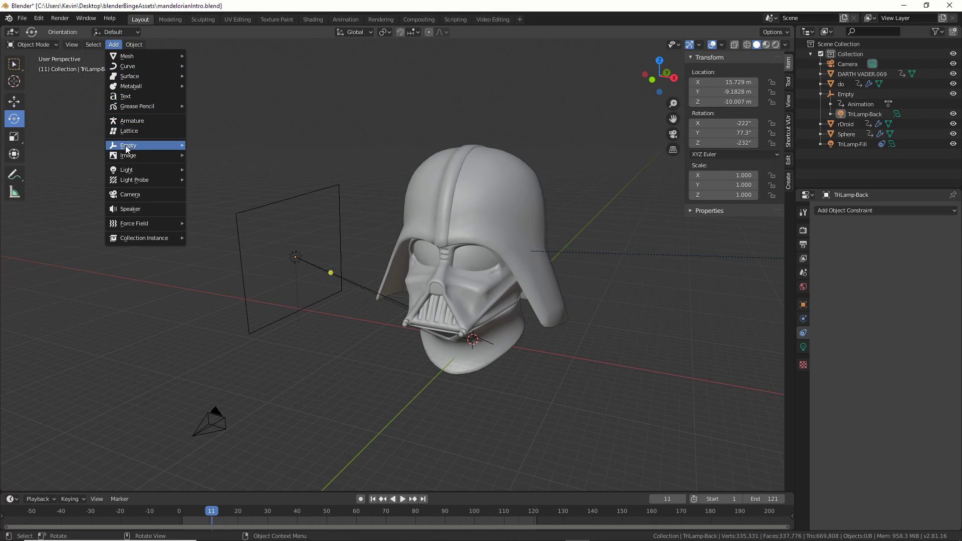
mouse_move(150, 170)
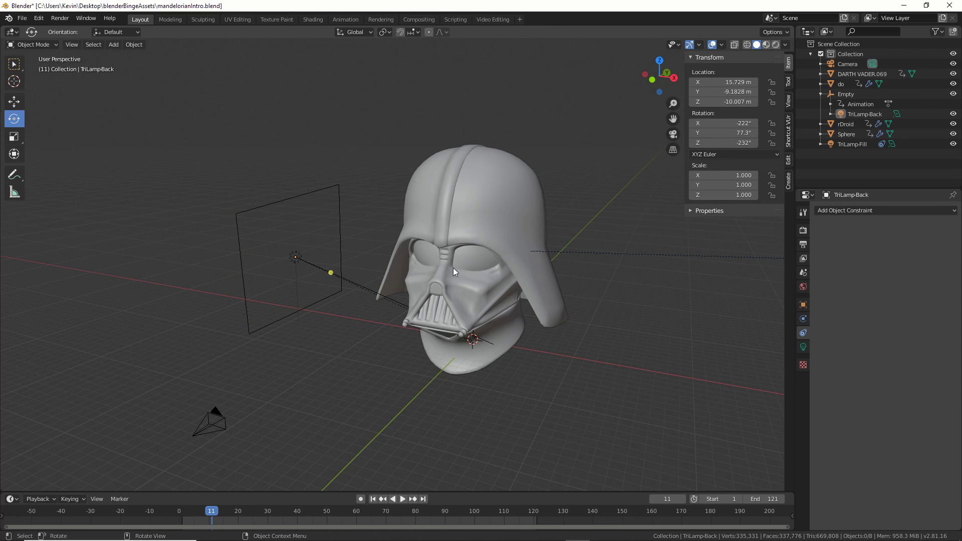
click(846, 95)
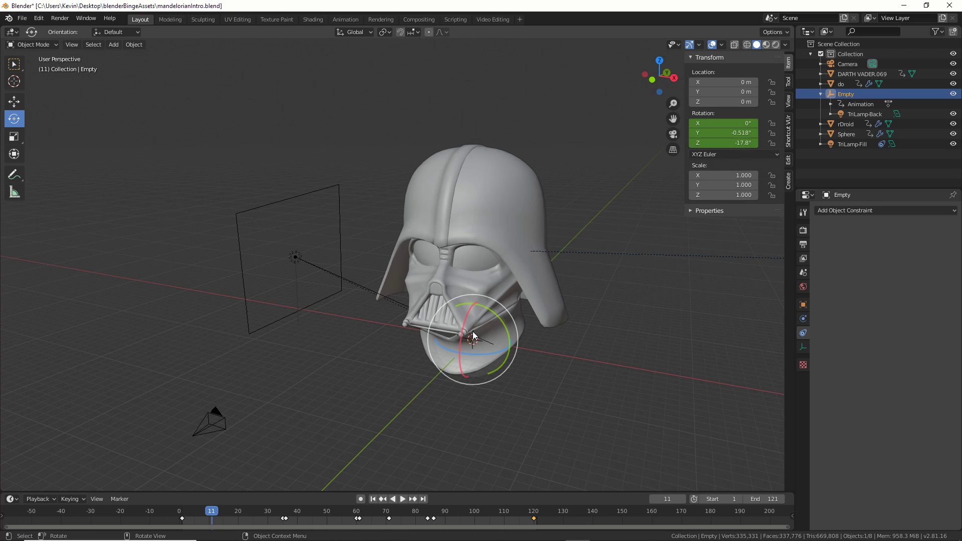
click(114, 44)
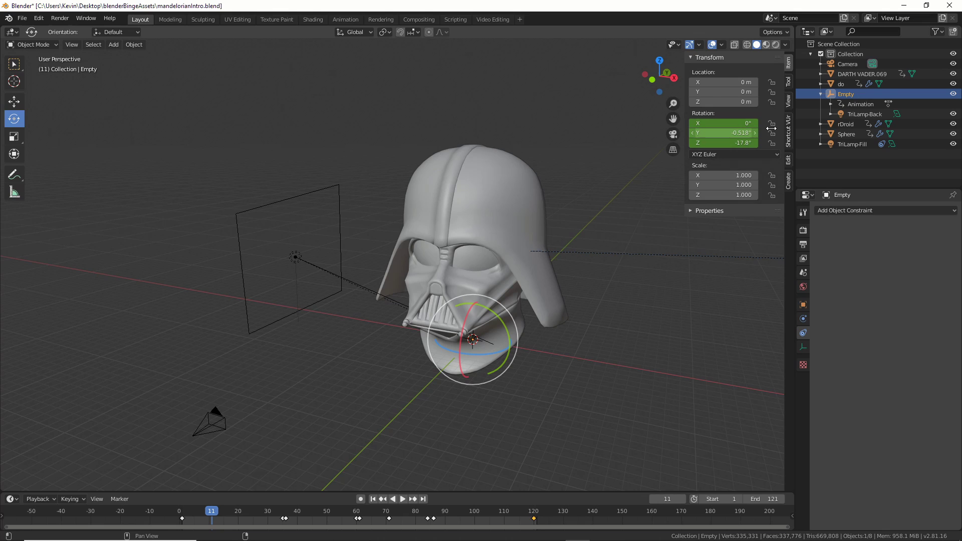
key(r)
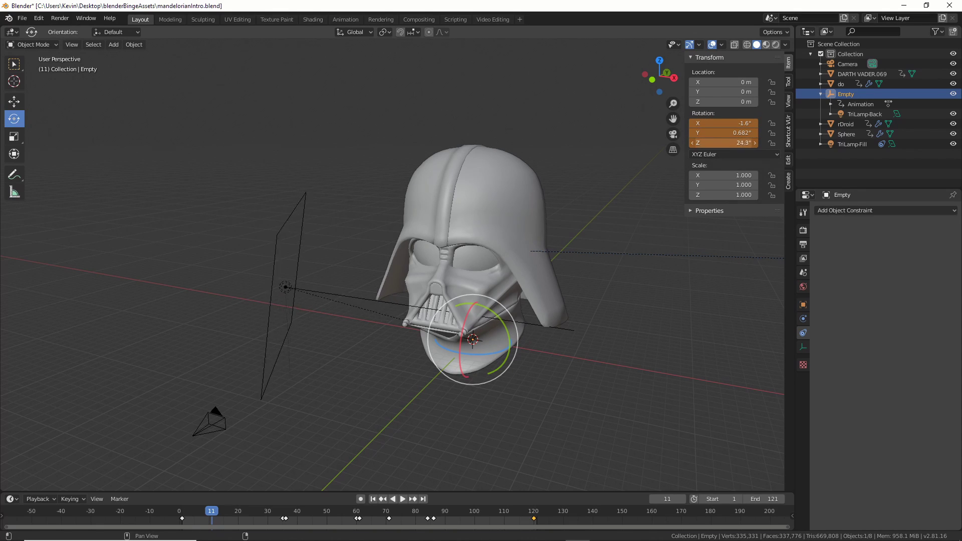
drag(724, 143, 692, 143)
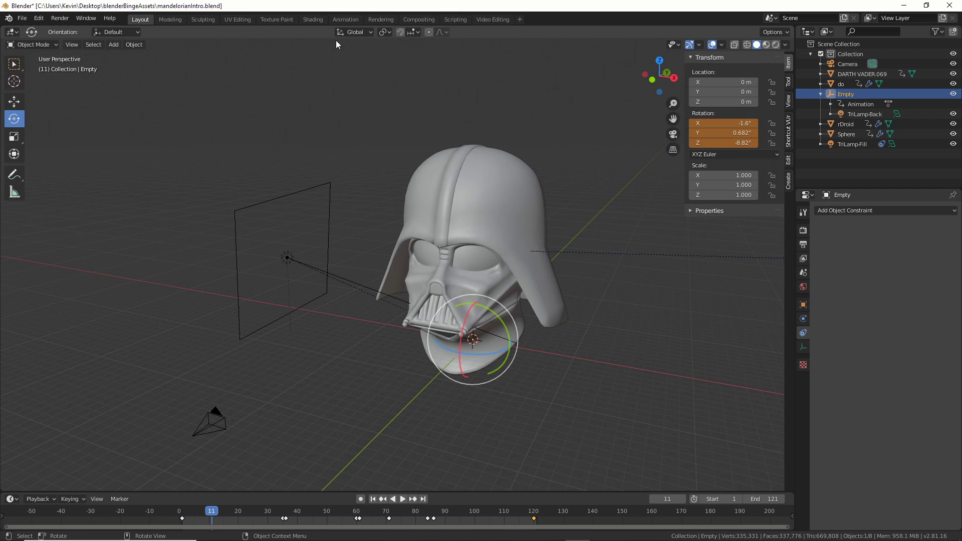
- Examine the Darth Vader helmet's Principled BSDF material in the Shading workspace with rendered viewport shading
click(313, 19)
click(477, 95)
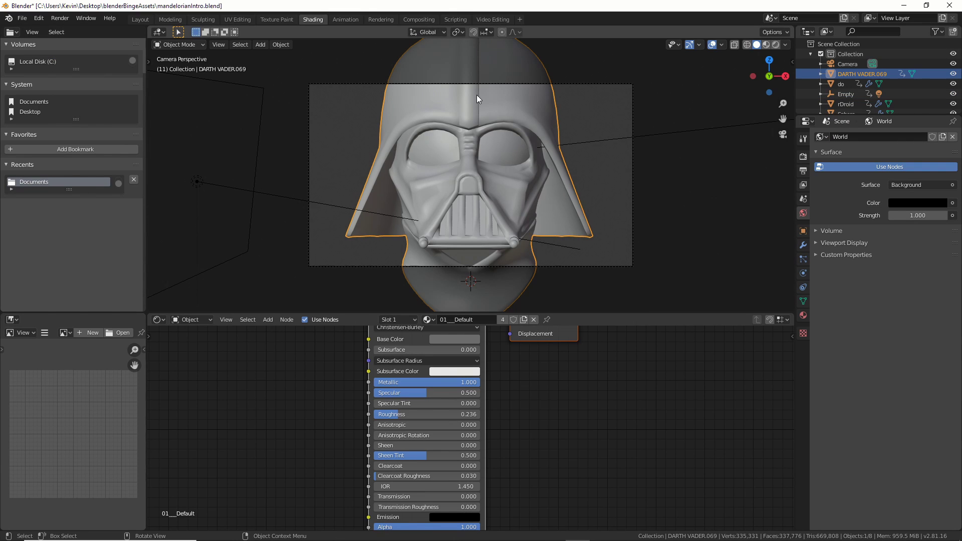
scroll(536, 410, down, 5)
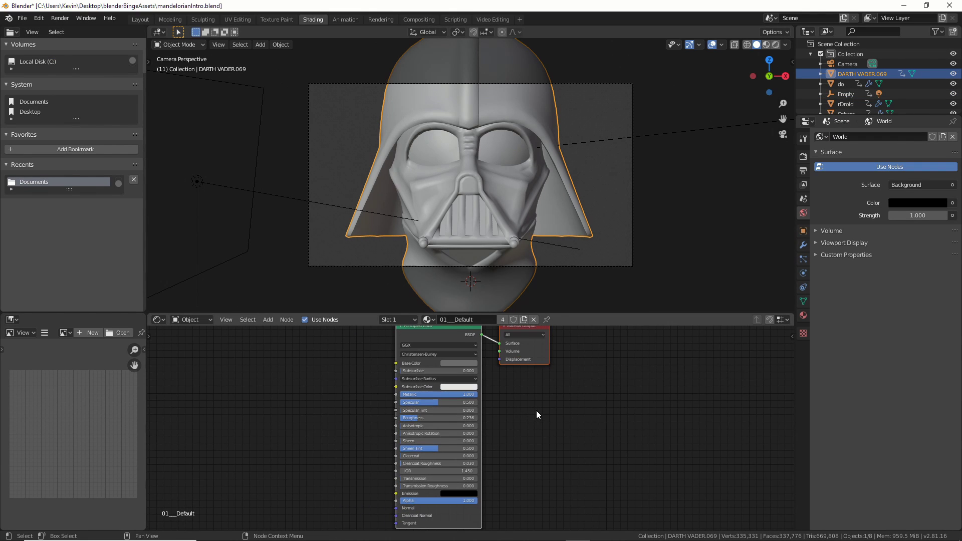
middle_drag(507, 377, 537, 421)
scroll(537, 420, up, 2)
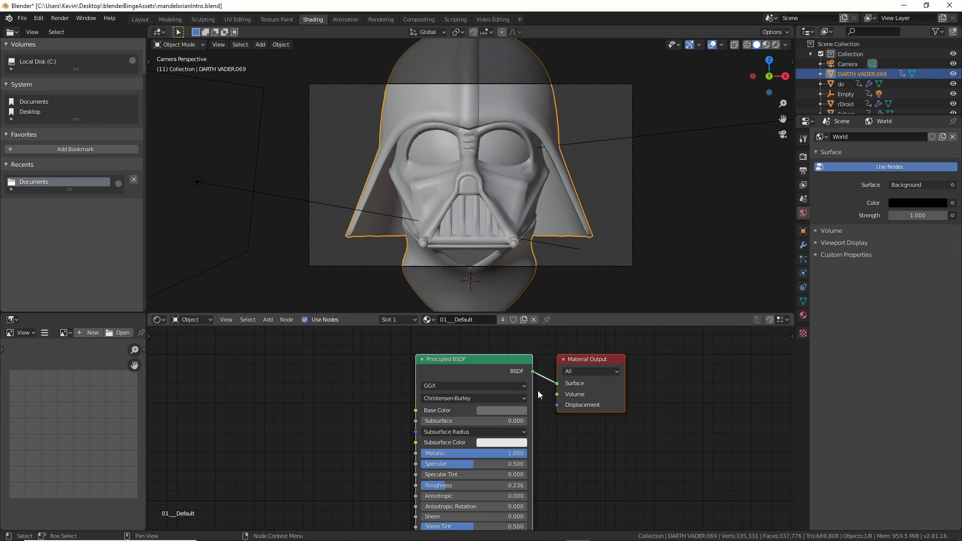
middle_drag(358, 410, 366, 367)
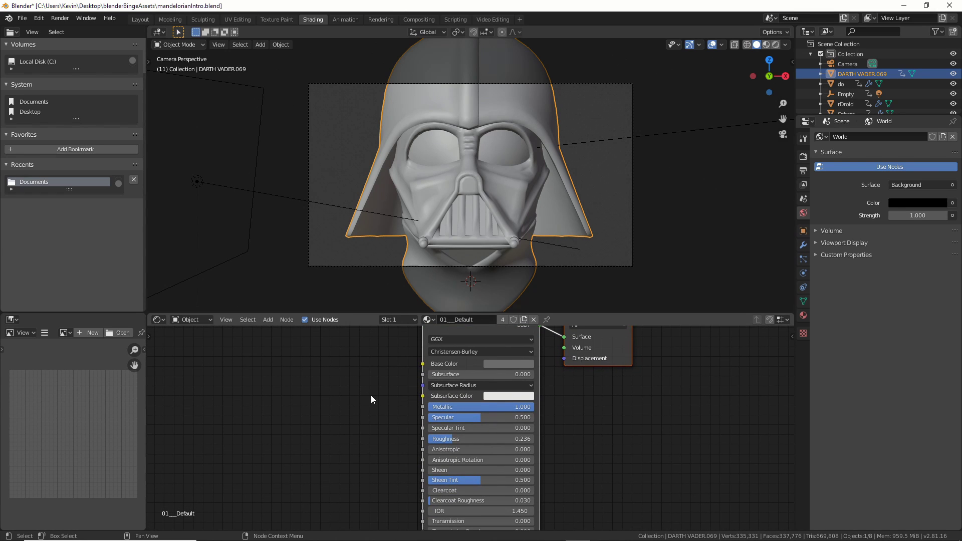
click(775, 44)
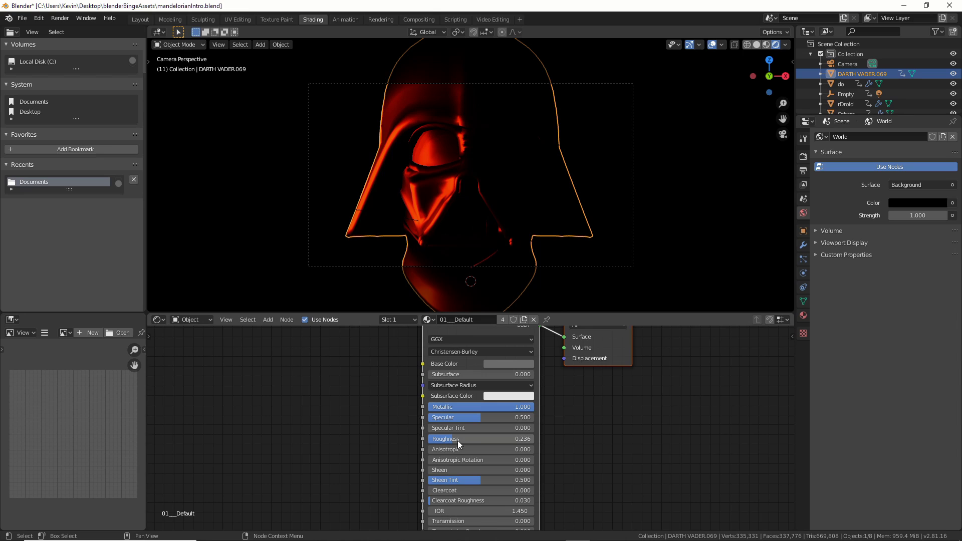
shift+scroll(497, 391, up, 2)
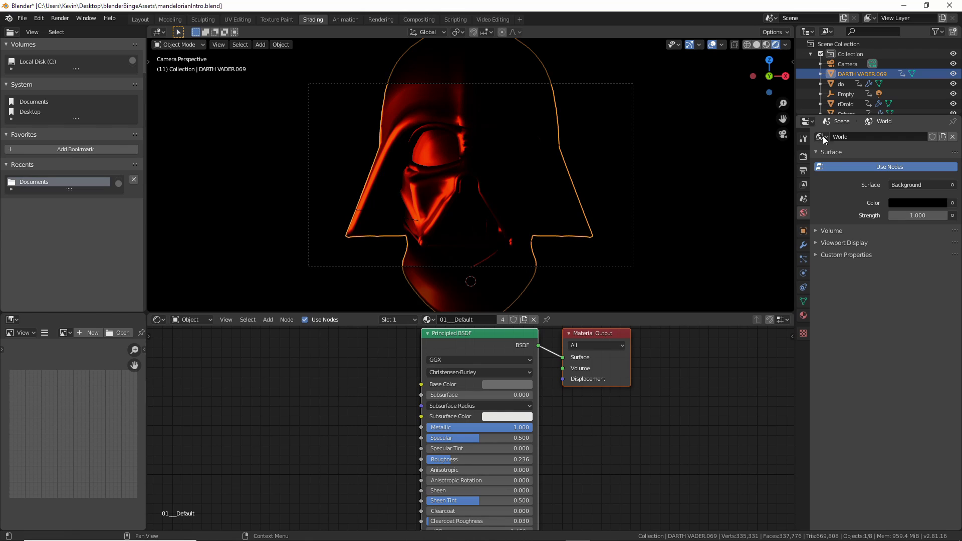
- Select the TriLamp-Back light under the Empty and set its area size to 14 m
scroll(854, 107, down, 2)
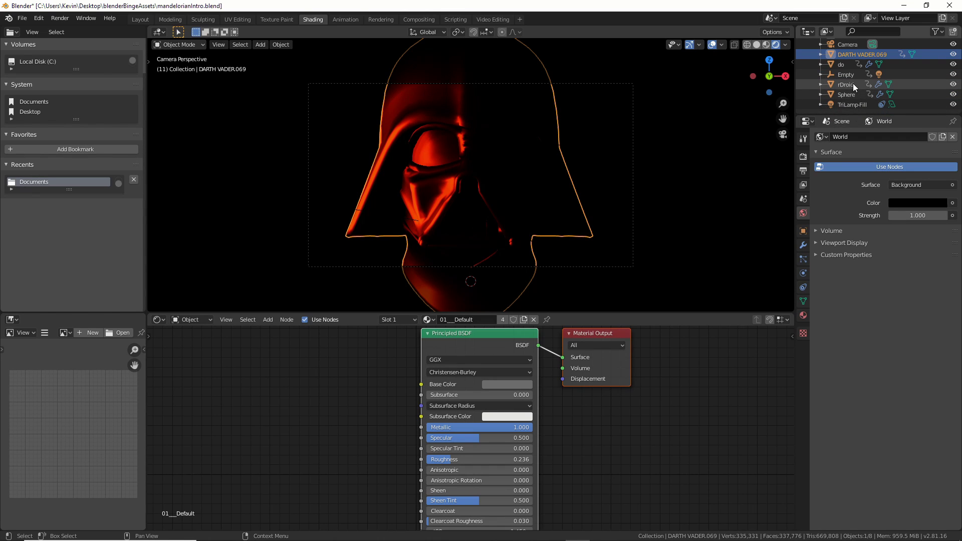
click(852, 104)
scroll(846, 100, up, 2)
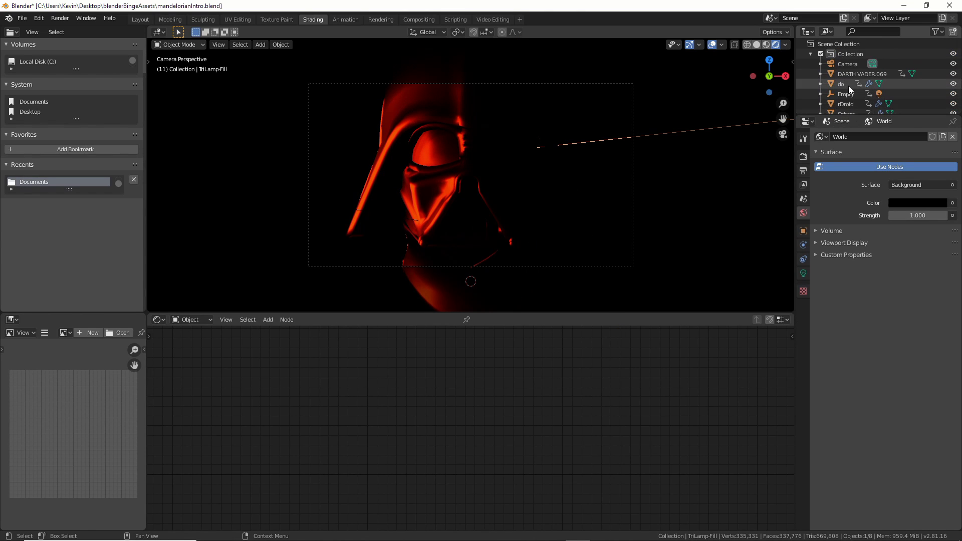
click(821, 94)
scroll(821, 94, down, 2)
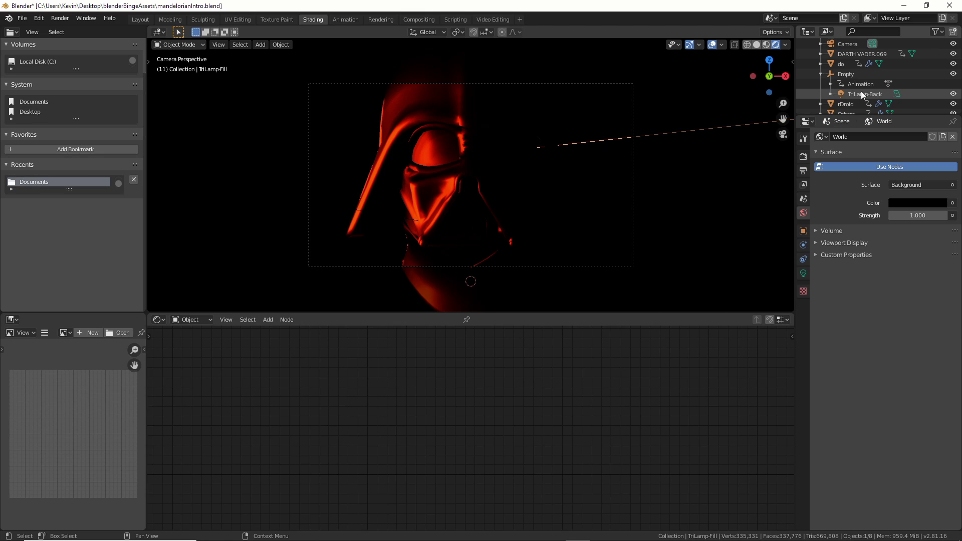
click(864, 92)
click(804, 276)
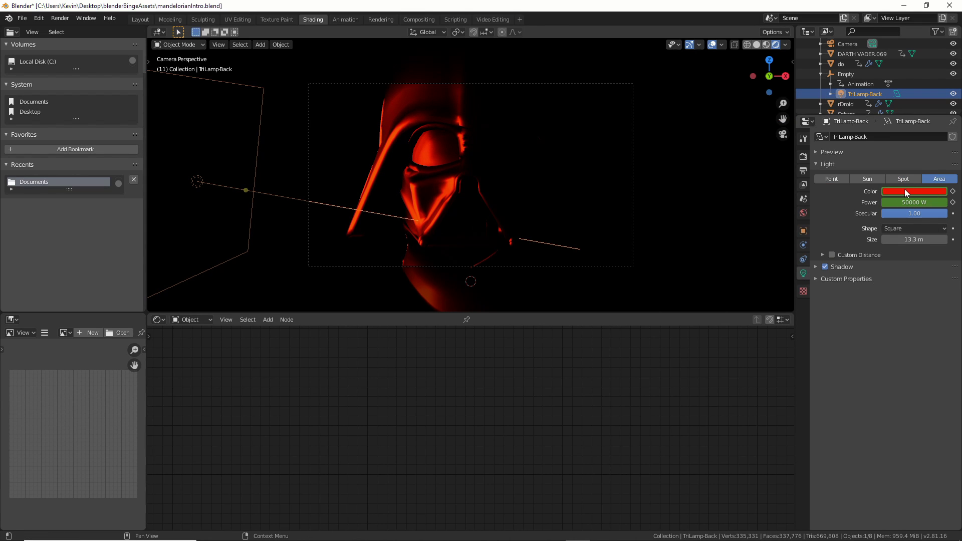
drag(912, 203, 914, 203)
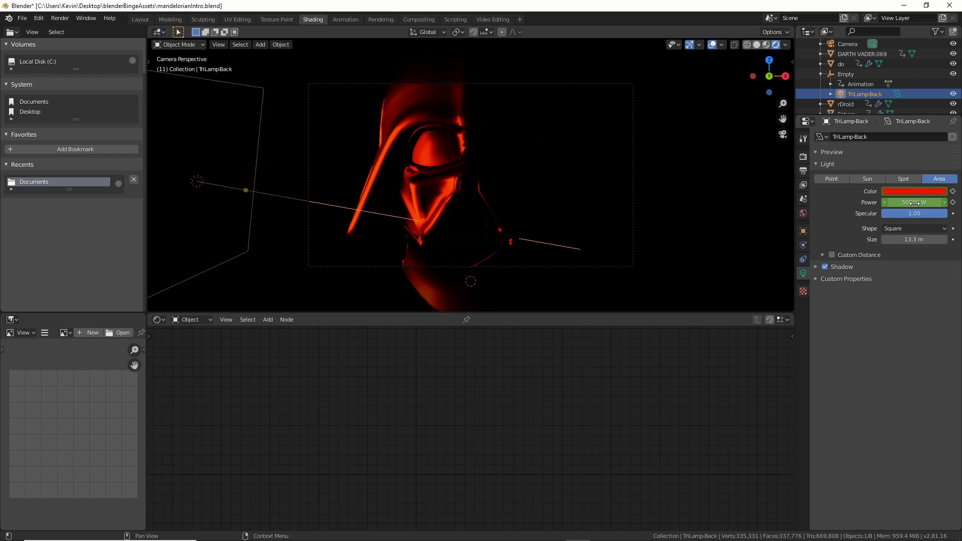
click(912, 240)
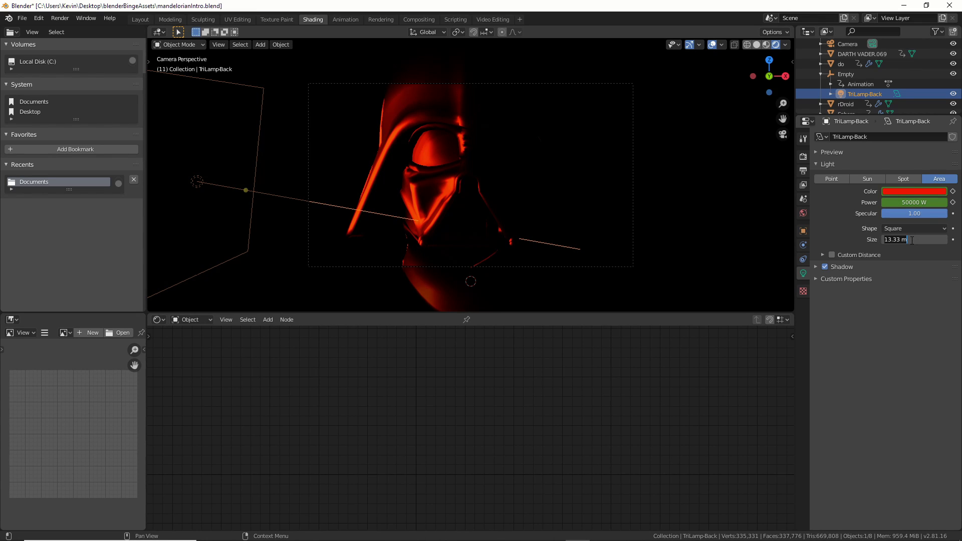
text(14)
key(Return)
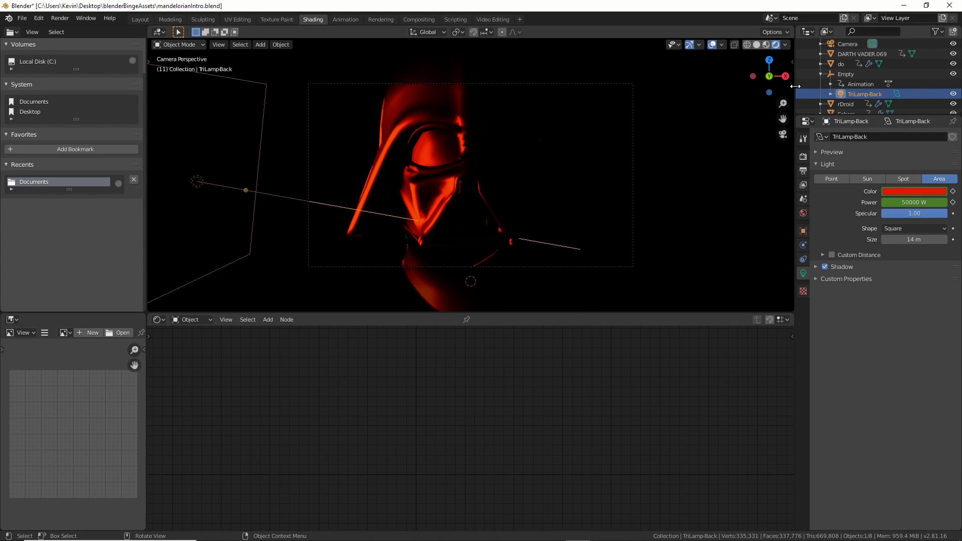
- Select the Empty with its transform values shown and return to frame 1 in the Layout workspace
key(n)
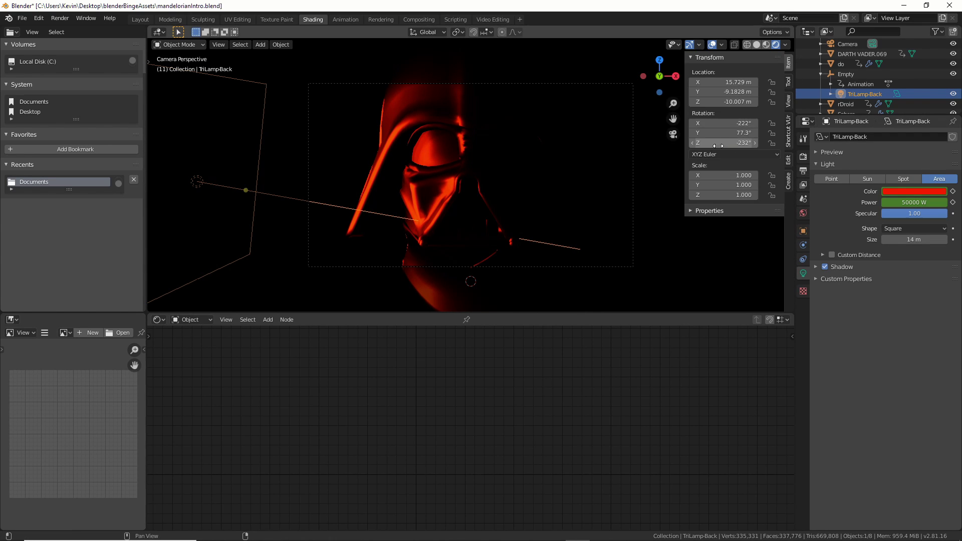
click(845, 74)
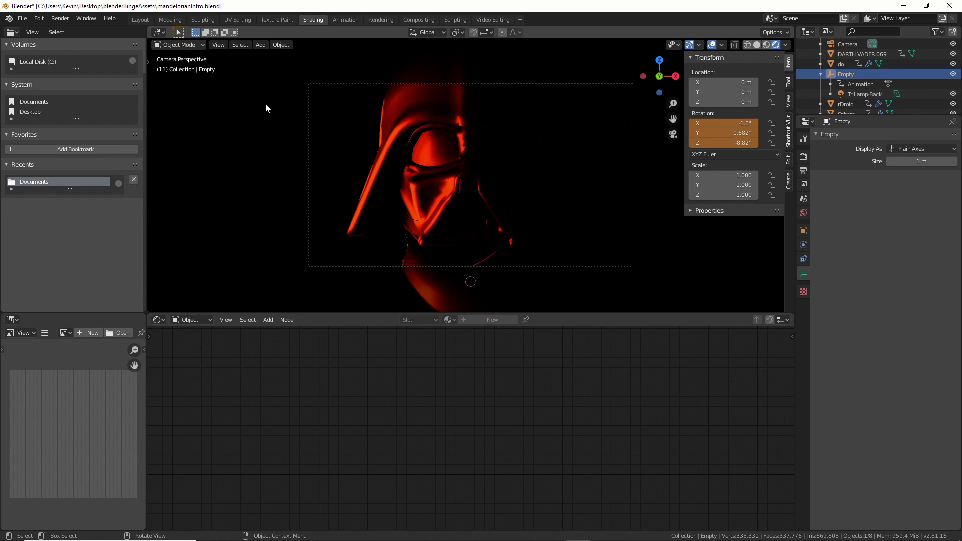
click(140, 18)
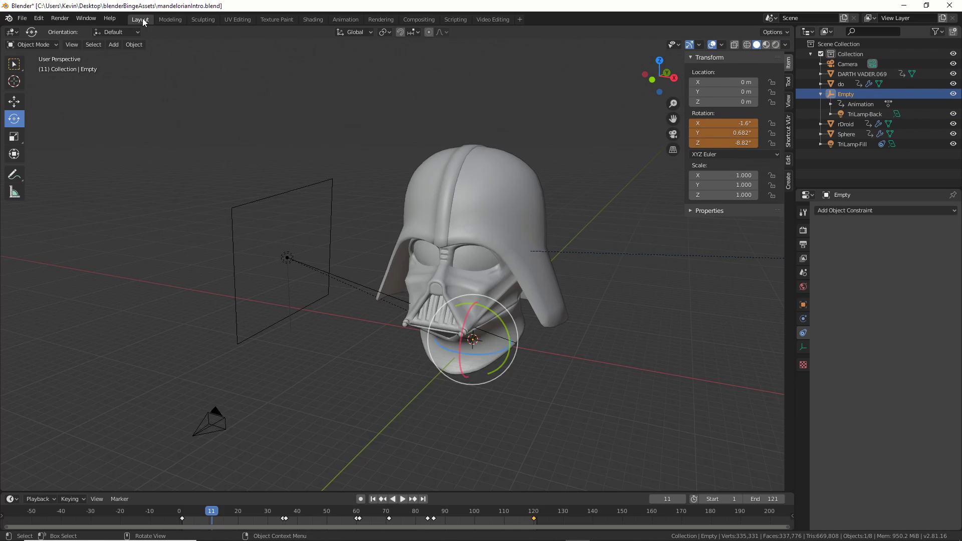
click(209, 512)
drag(208, 513, 182, 519)
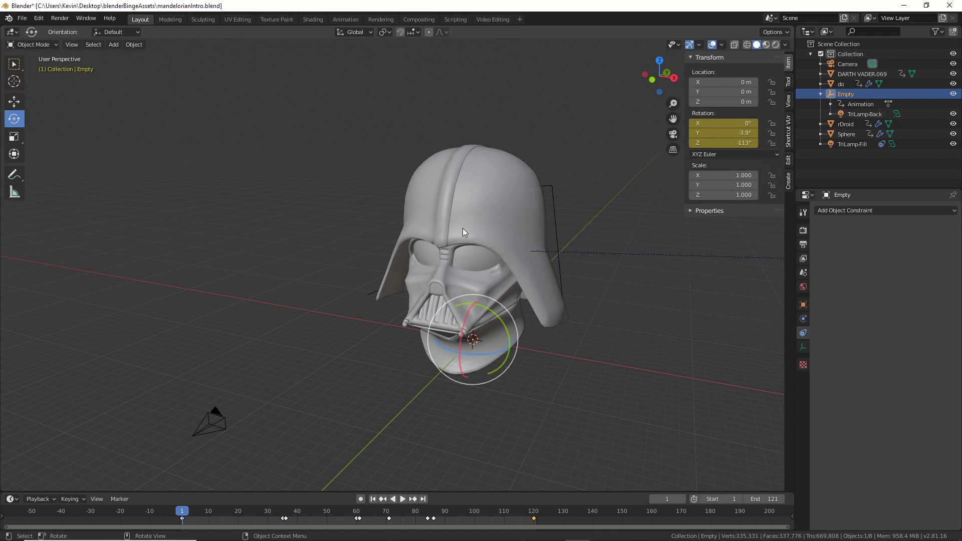
- Preview the red light's sweep over the helmet through the camera in rendered shading, up to frame 34
key(KP_0)
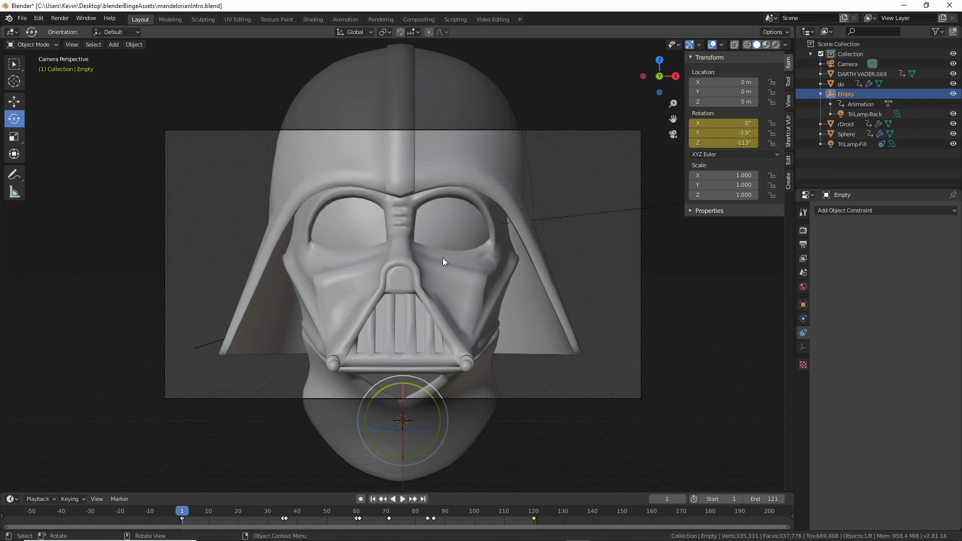
click(776, 44)
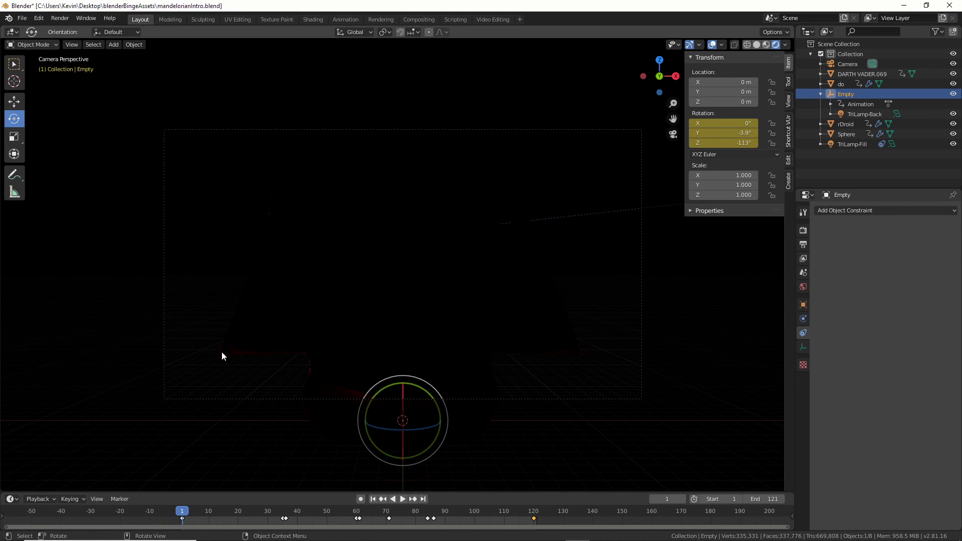
key(space)
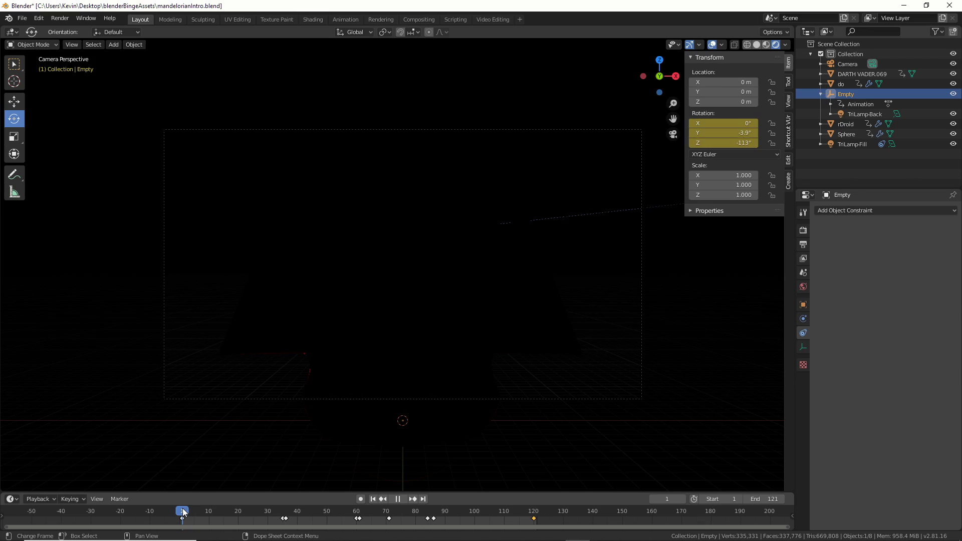
mouse_move(218, 512)
mouse_down()
mouse_move(285, 512)
mouse_move(183, 512)
mouse_move(283, 522)
mouse_up()
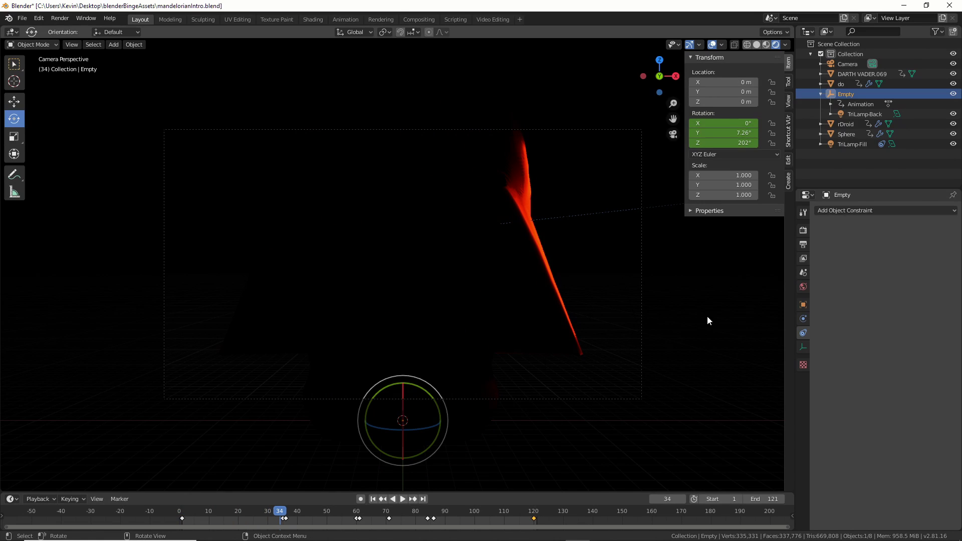
- Return to solid shading and leave the camera view to examine all four head models in the scene
click(752, 45)
click(756, 44)
middle_drag(702, 190, 647, 260)
scroll(593, 344, down, 4)
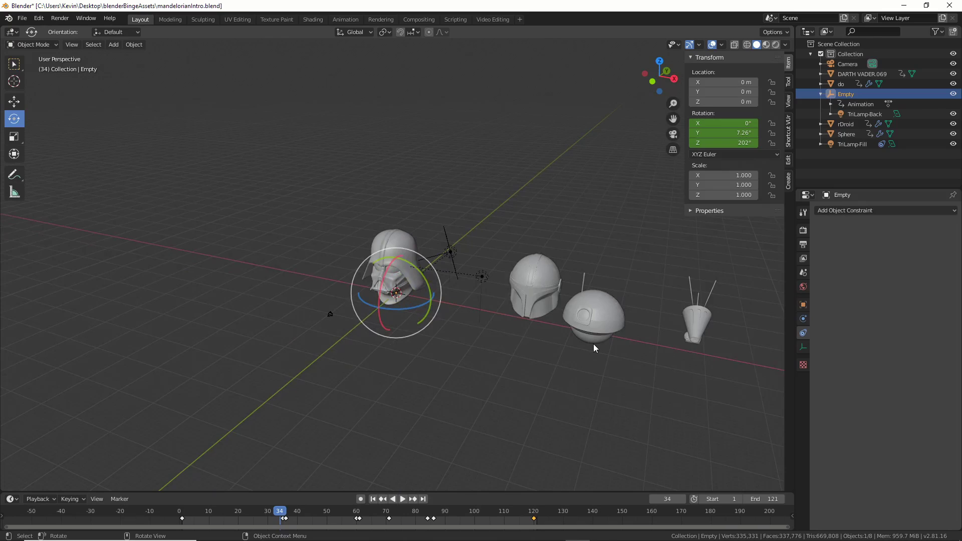
scroll(535, 296, up, 1)
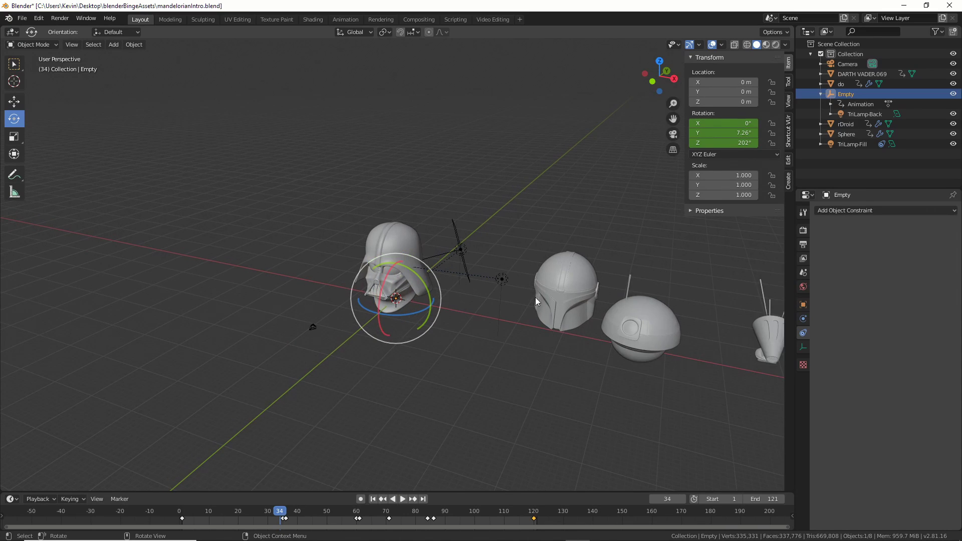
shift+middle_drag(588, 352, 530, 344)
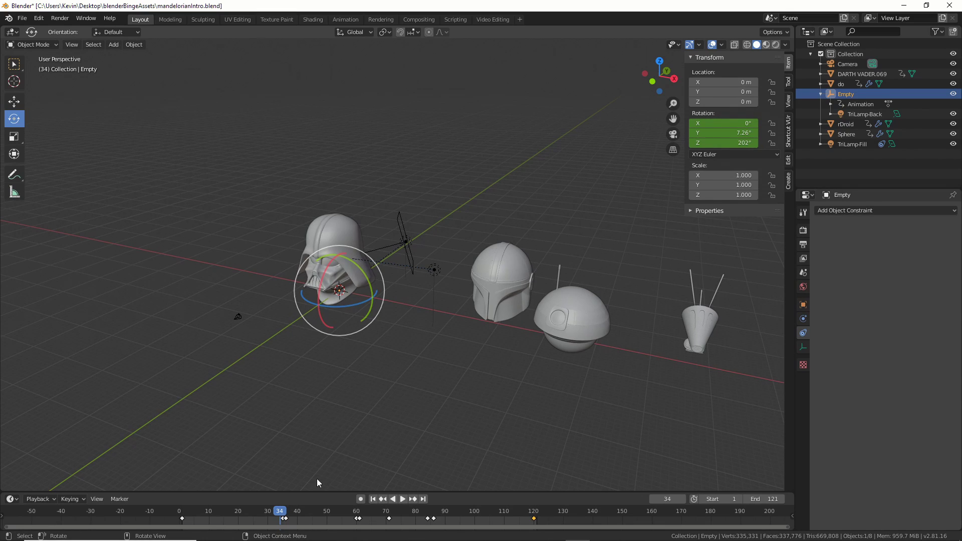
- Advance to frame 35, select the rDroid head, and scrub through frame 36 to frame 47 to examine the model swap
key(space)
click(311, 265)
key(space)
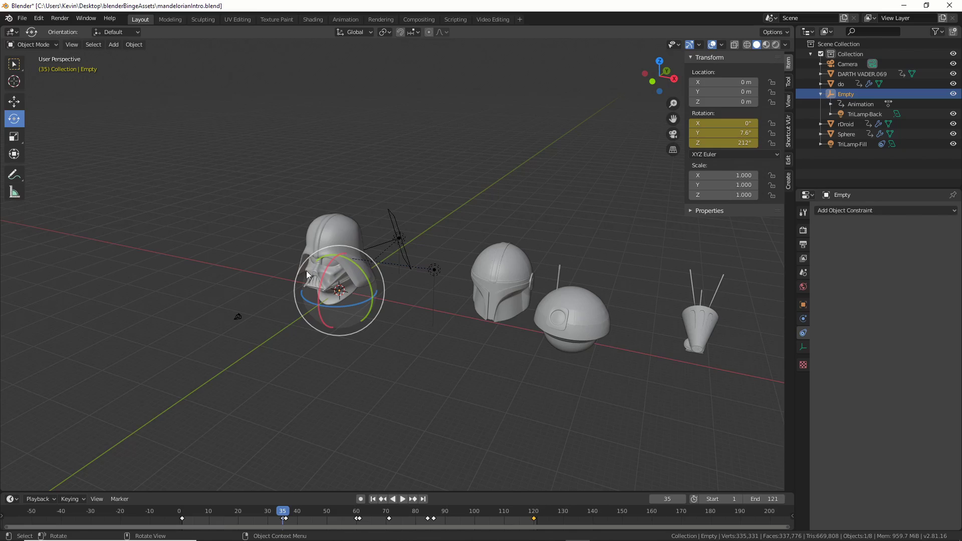
click(561, 315)
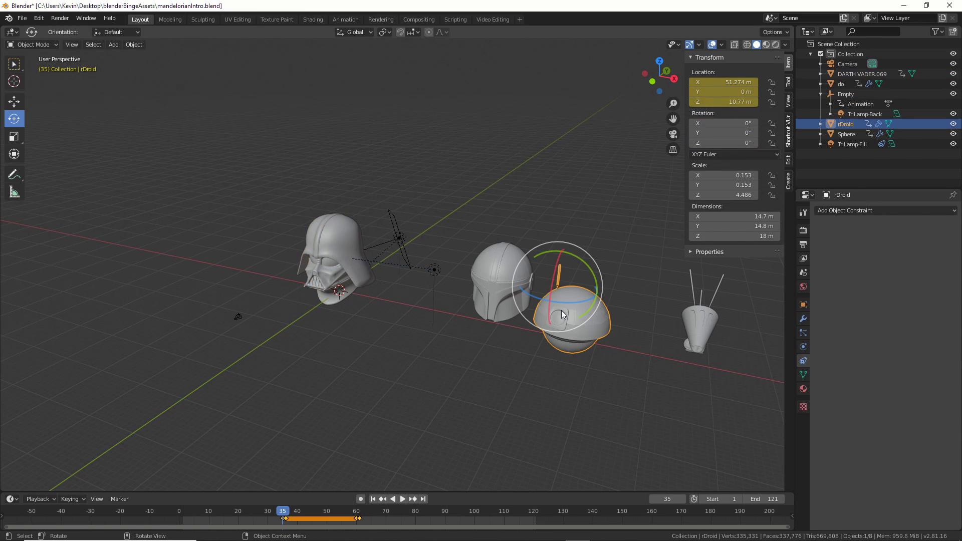
drag(292, 509, 285, 510)
scroll(383, 203, down, 1)
scroll(386, 202, down, 2)
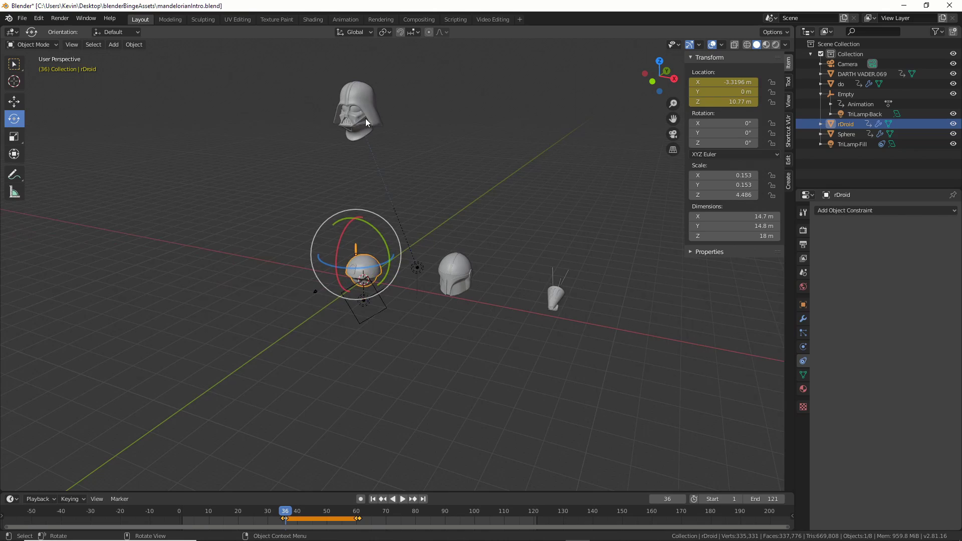
scroll(351, 177, up, 3)
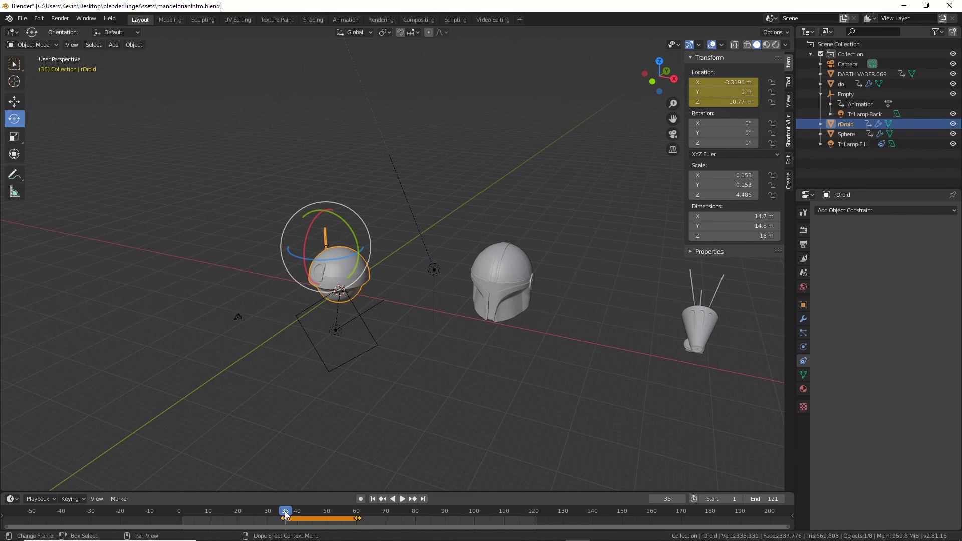
drag(286, 510, 318, 519)
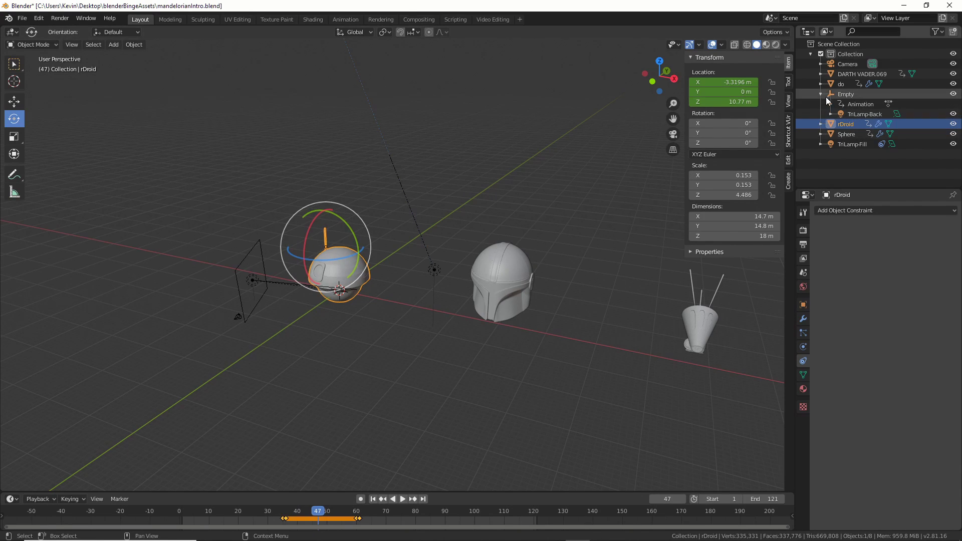
- Select the TriLamp-Back light, show its light settings, and compare its animated color between frames 35 and 36
click(851, 113)
click(803, 348)
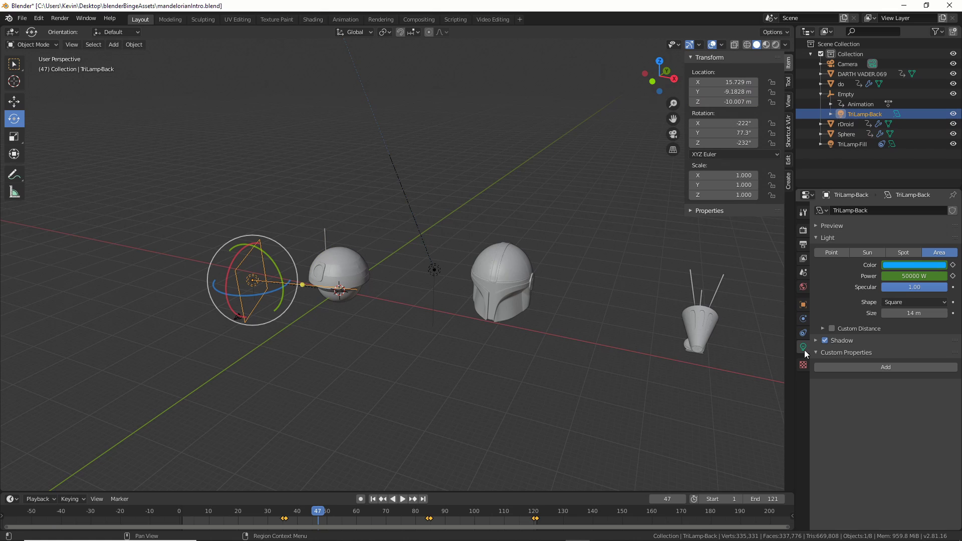
drag(296, 516, 284, 520)
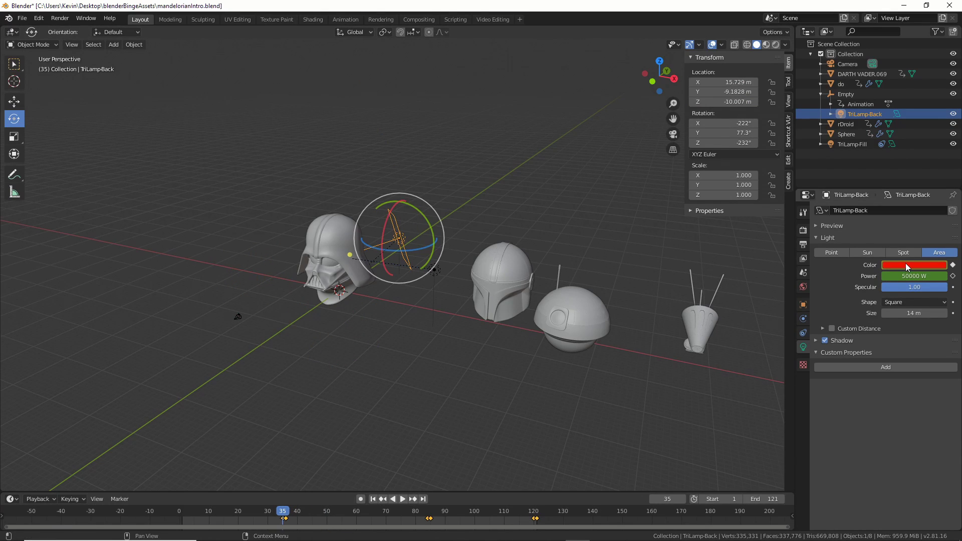
key(Right)
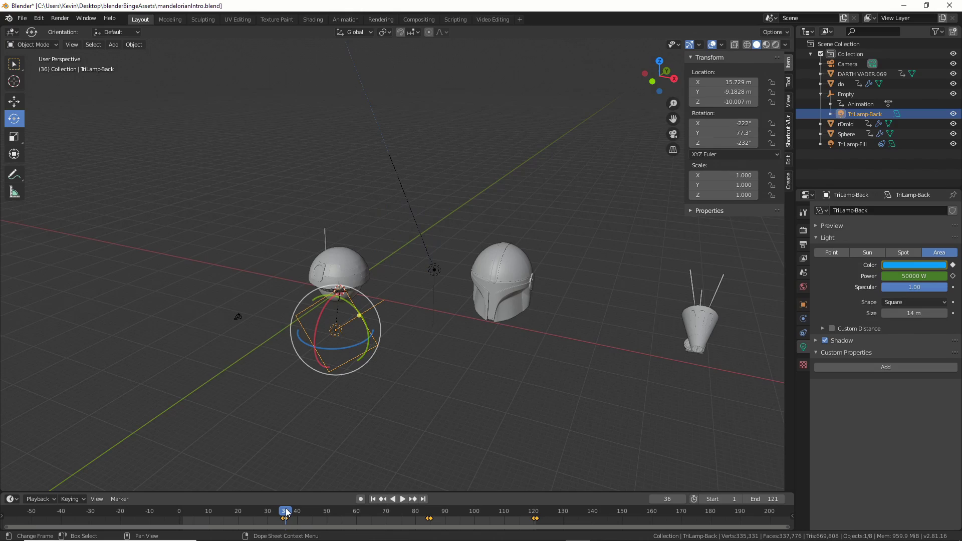
right_click(921, 263)
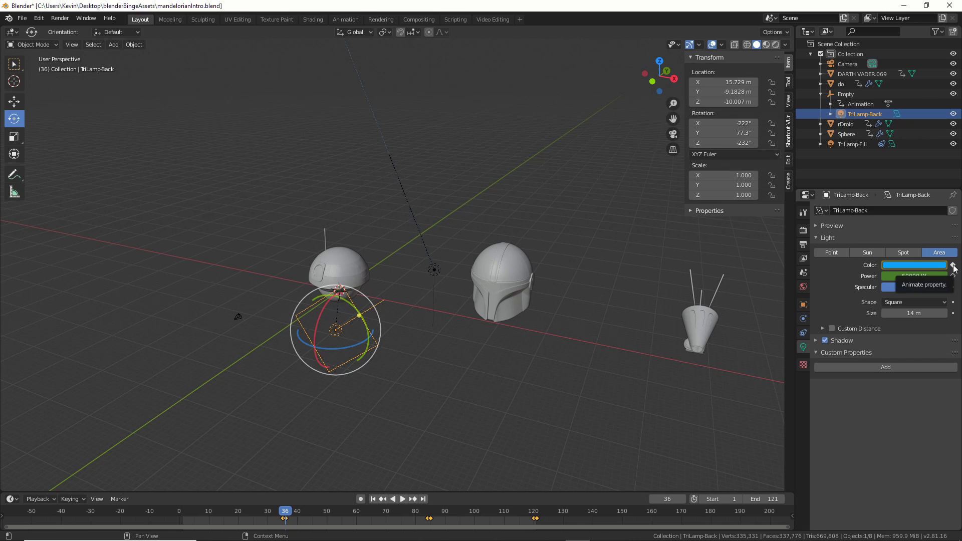
click(926, 265)
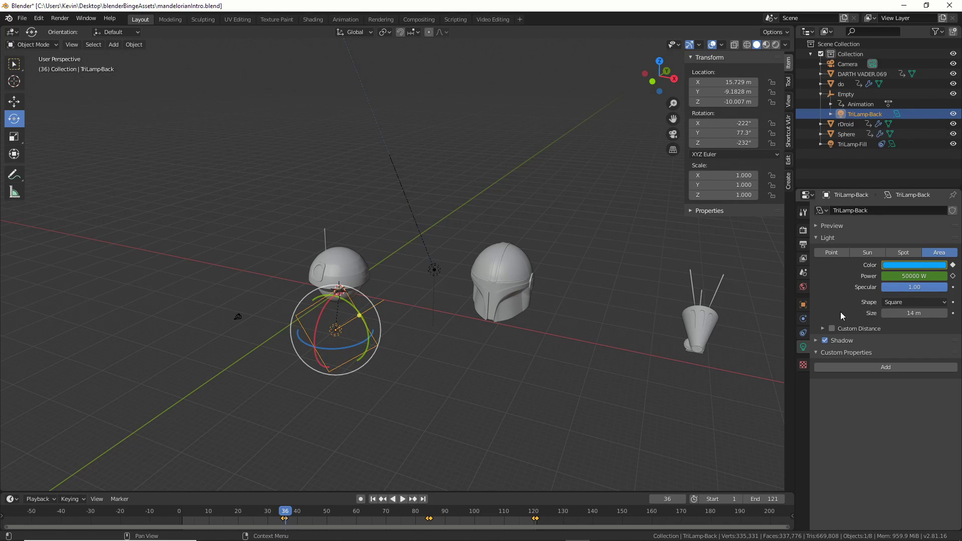
right_click(915, 265)
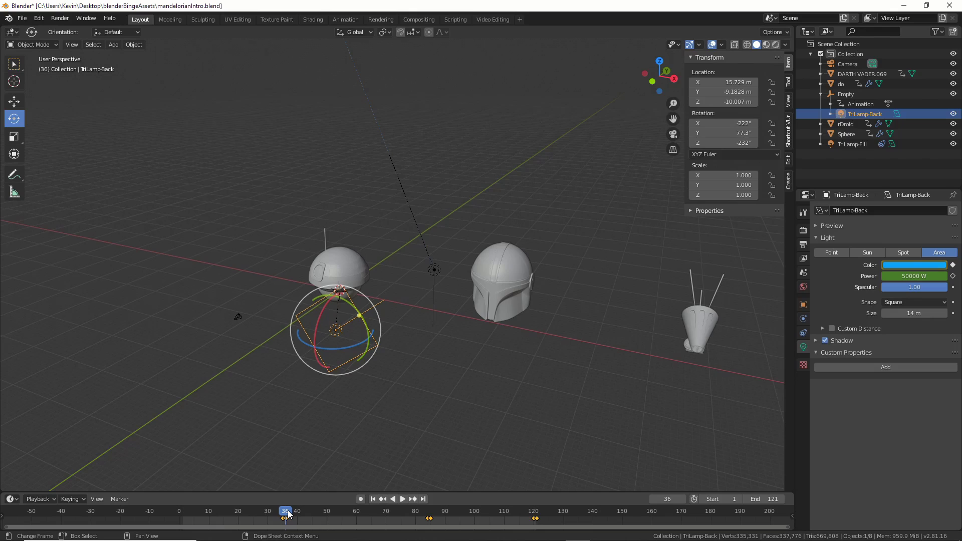
- Preview the light sweep from frame 36 through the camera in rendered shading, selecting the rDroid head at frame 58 and continuing to frame 63
key(KP_0)
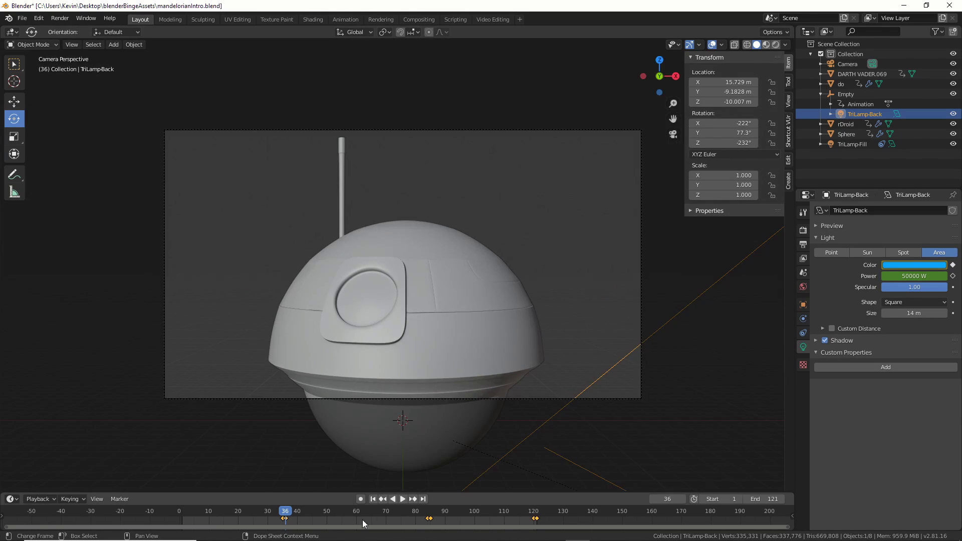
click(776, 44)
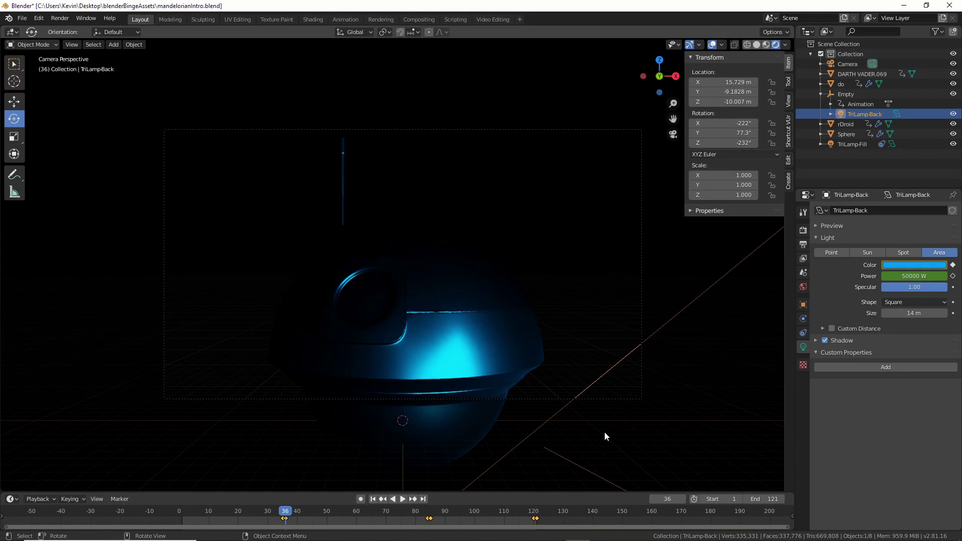
key(space)
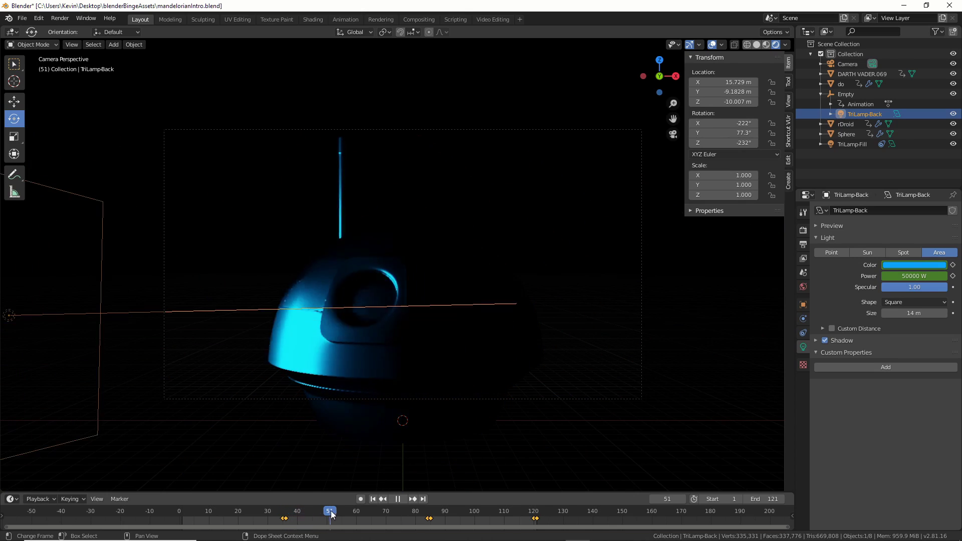
mouse_move(356, 510)
mouse_down()
mouse_move(408, 513)
mouse_move(334, 516)
mouse_move(360, 516)
mouse_move(351, 514)
mouse_up()
click(476, 332)
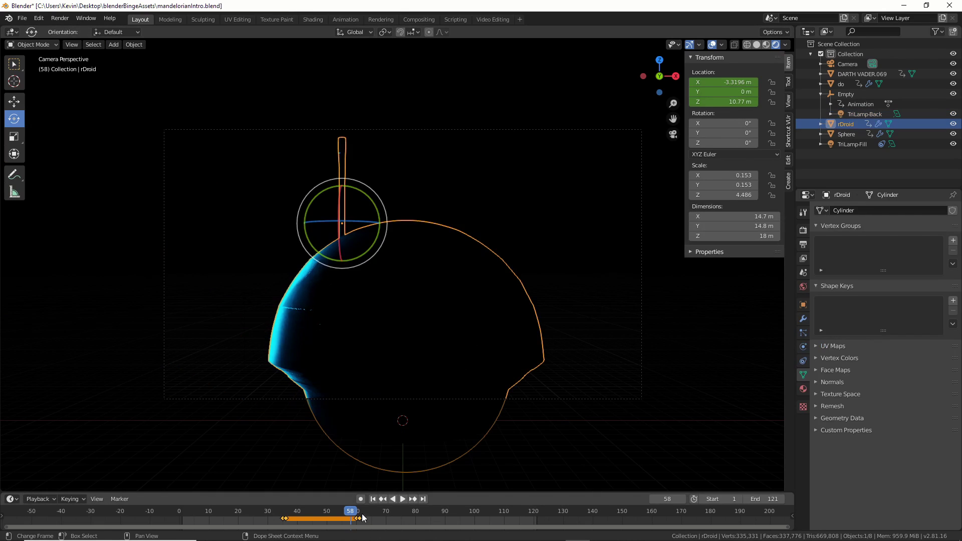
drag(358, 512, 365, 511)
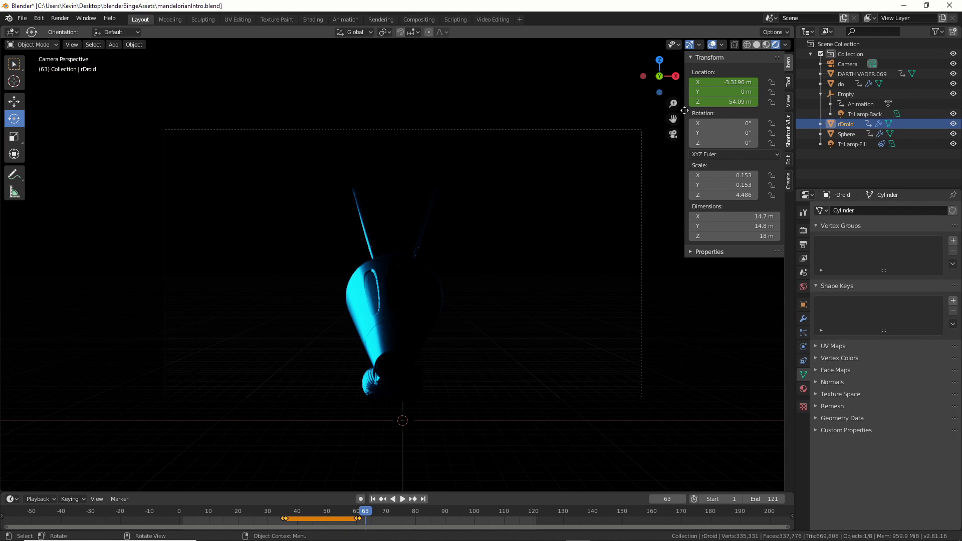
- Return to solid shading outside the camera view and scrub from frame 57 to frame 61 to examine the rDroid swap
click(757, 44)
middle_drag(632, 235, 570, 277)
scroll(561, 286, down, 3)
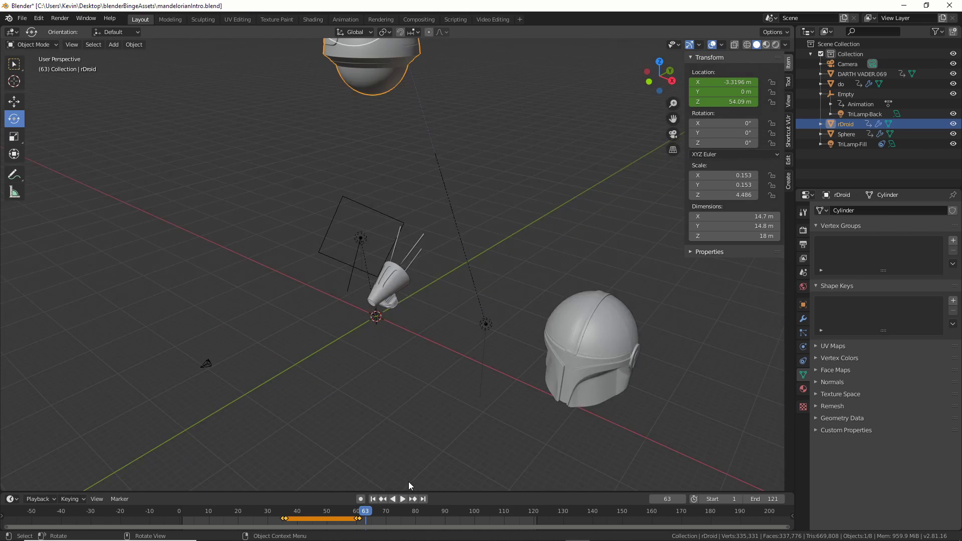
scroll(409, 485, down, 2)
click(348, 512)
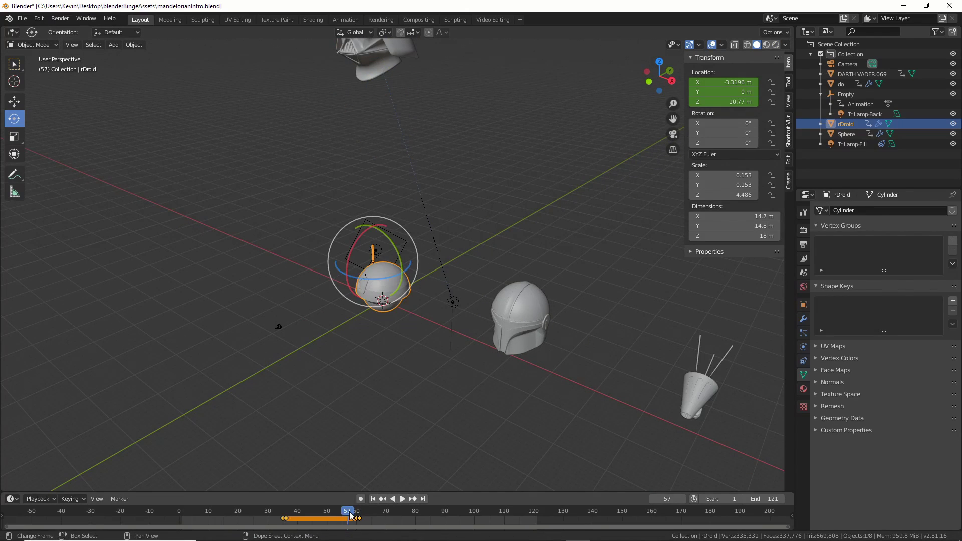
key(space)
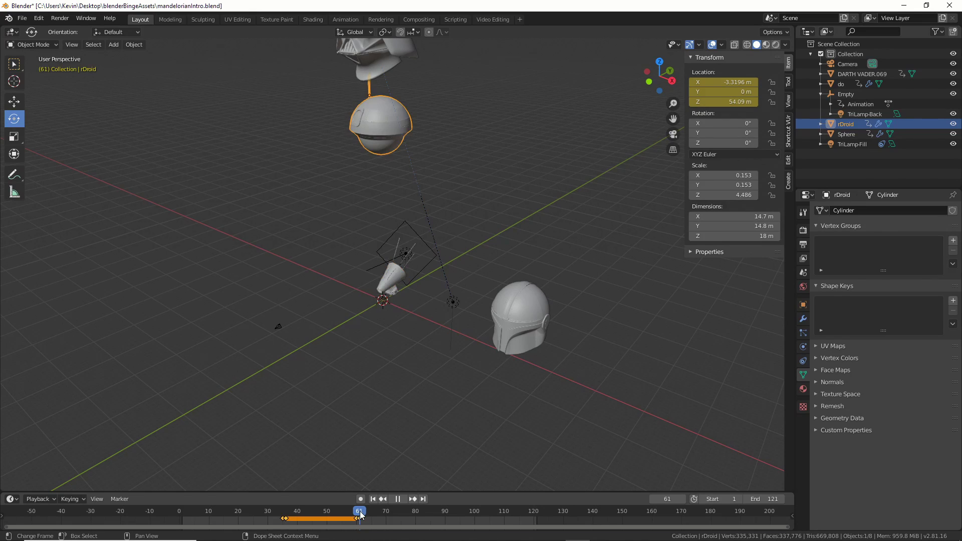
- Scrub through frame 71 to frame 86 to examine the swap to the Mandalorian helmet
mouse_move(382, 514)
mouse_down()
mouse_move(434, 515)
mouse_move(389, 514)
mouse_up()
key(space)
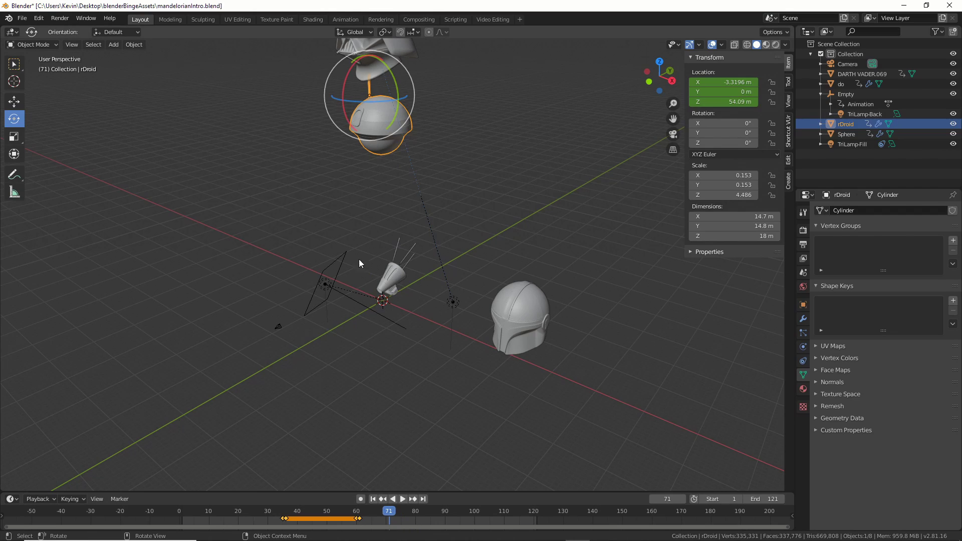
key(space)
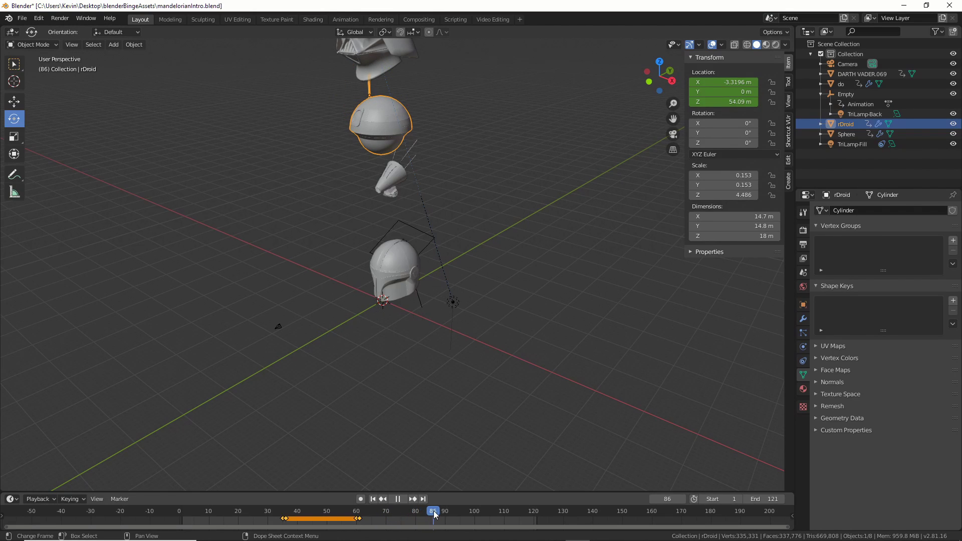
key(space)
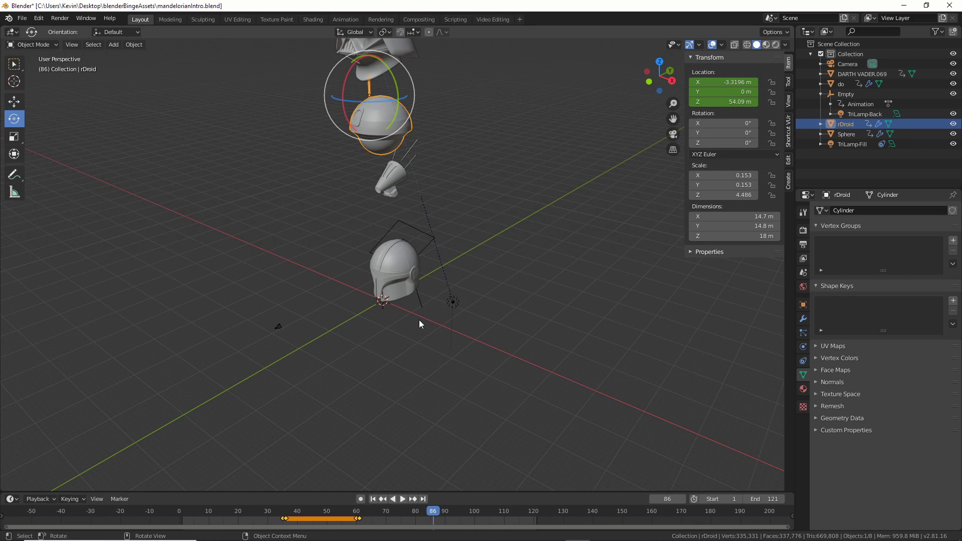
- Return to the camera view, select TriLamp-Back, and examine its color keyframe and keyframe options at frame 85
key(KP_0)
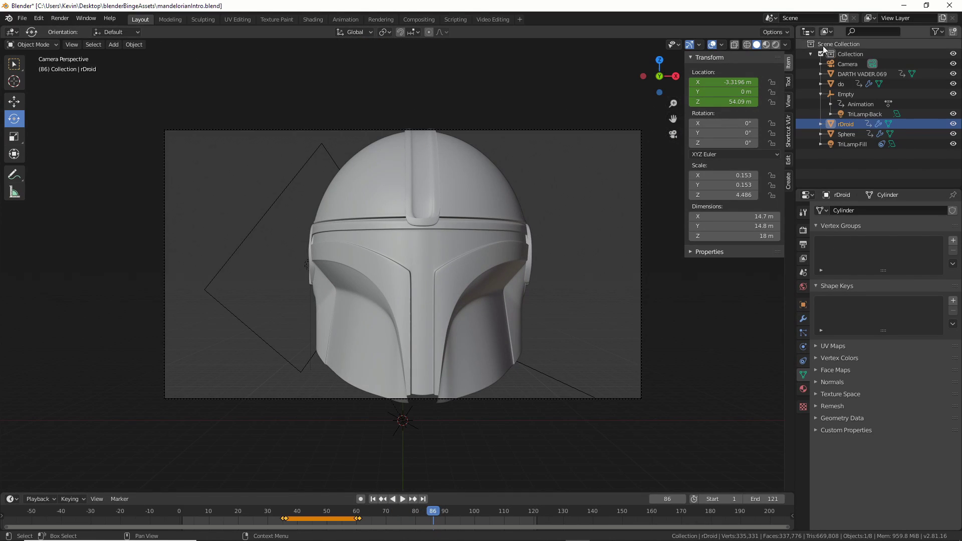
click(857, 114)
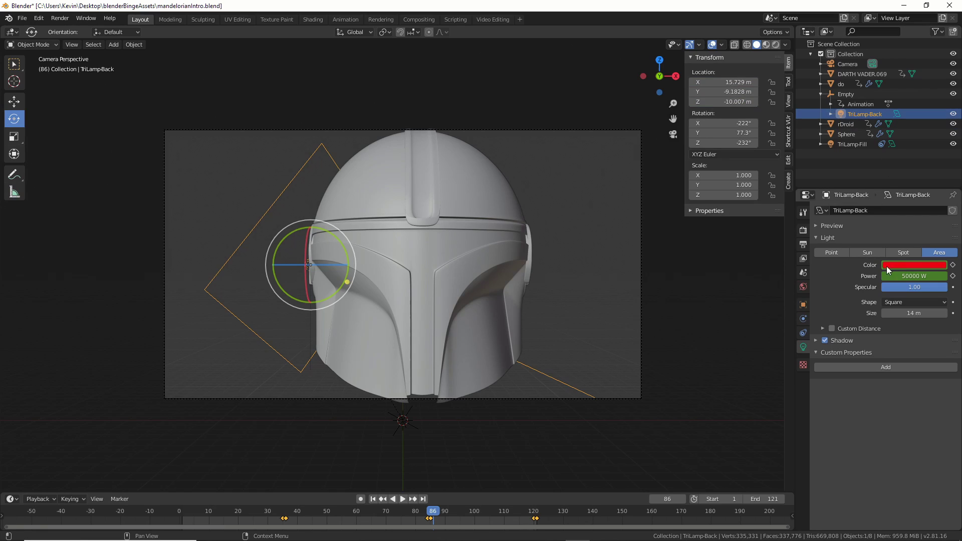
click(430, 511)
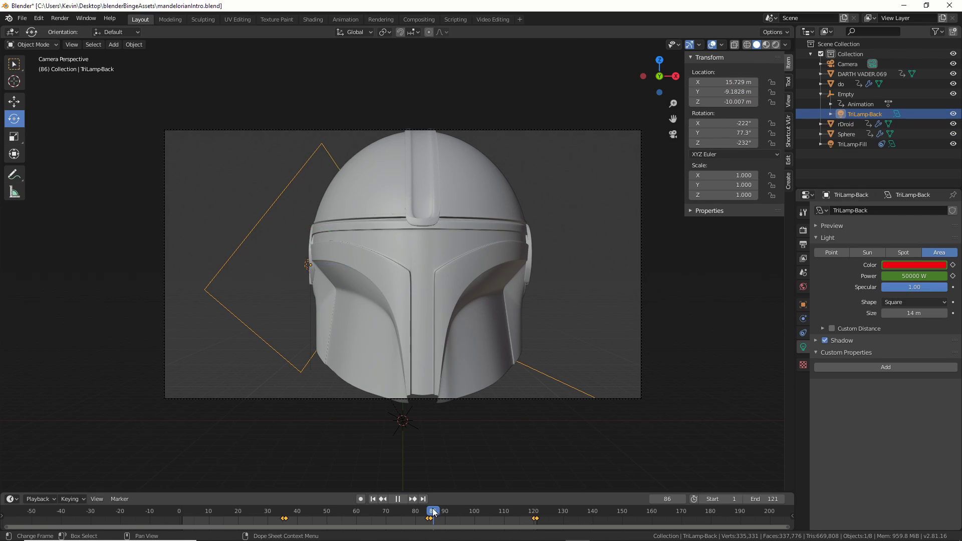
key(space)
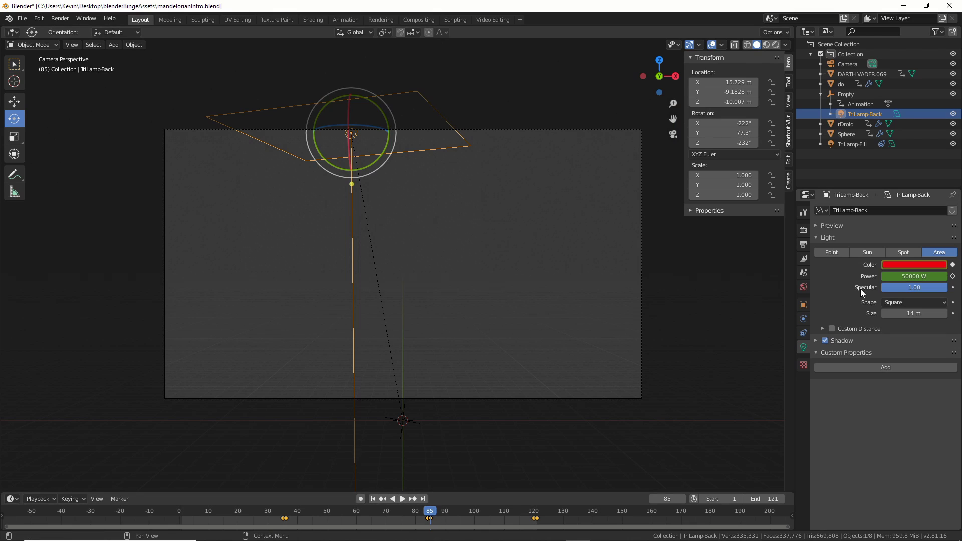
right_click(910, 265)
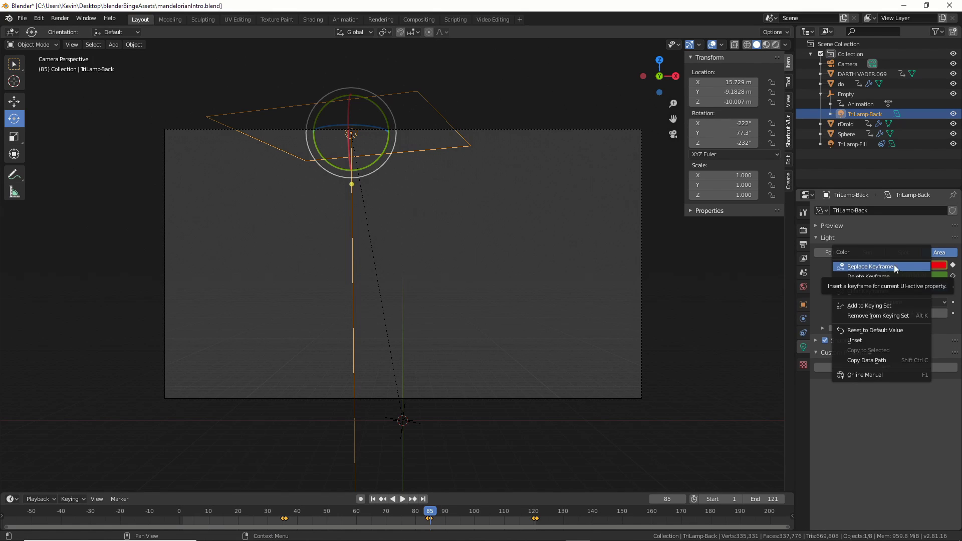
click(834, 267)
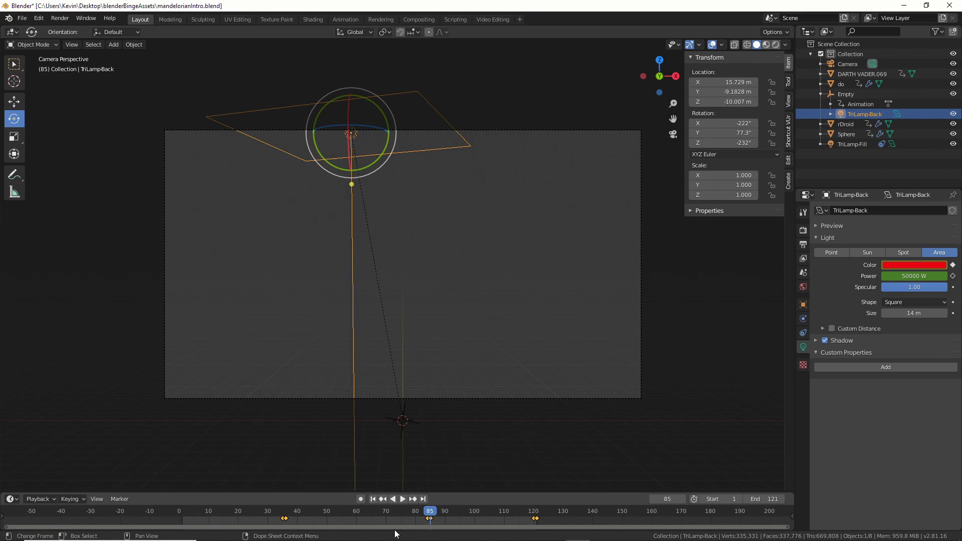
- Preview the light's sweep over the Mandalorian helmet in rendered shading from frame 85 to the end of the timeline
click(775, 46)
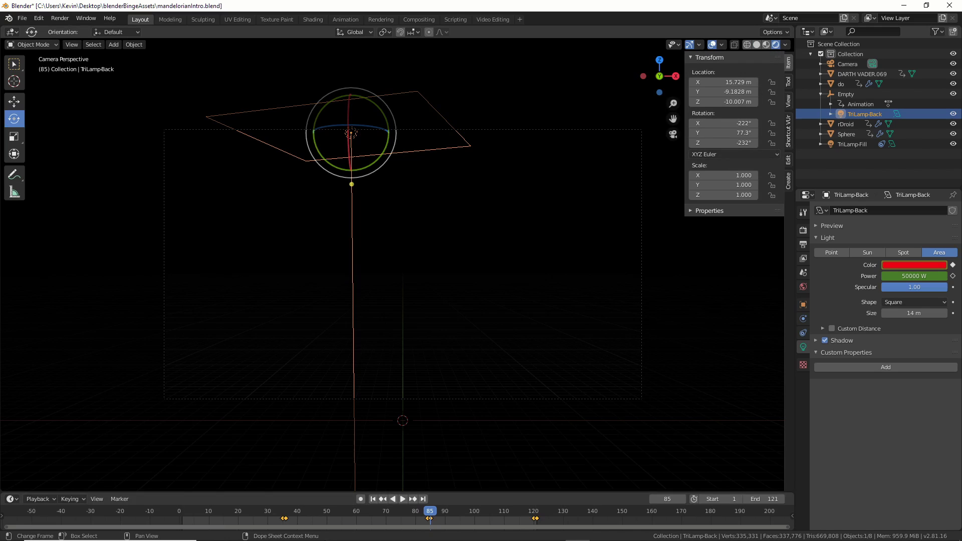
key(space)
drag(443, 516, 545, 527)
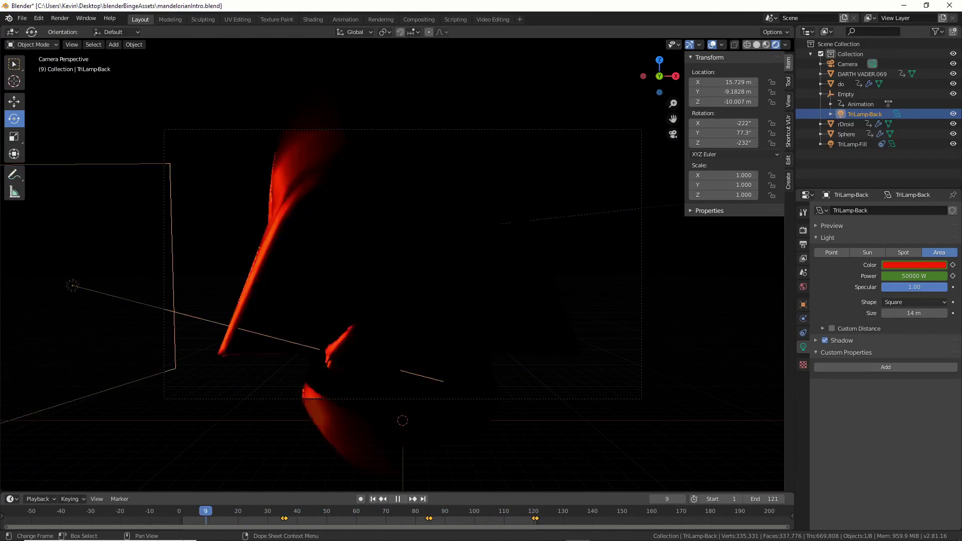
key(Escape)
- Switch to solid shading, return to the start of the timeline, and scrub the whole animation to frame 118
click(756, 45)
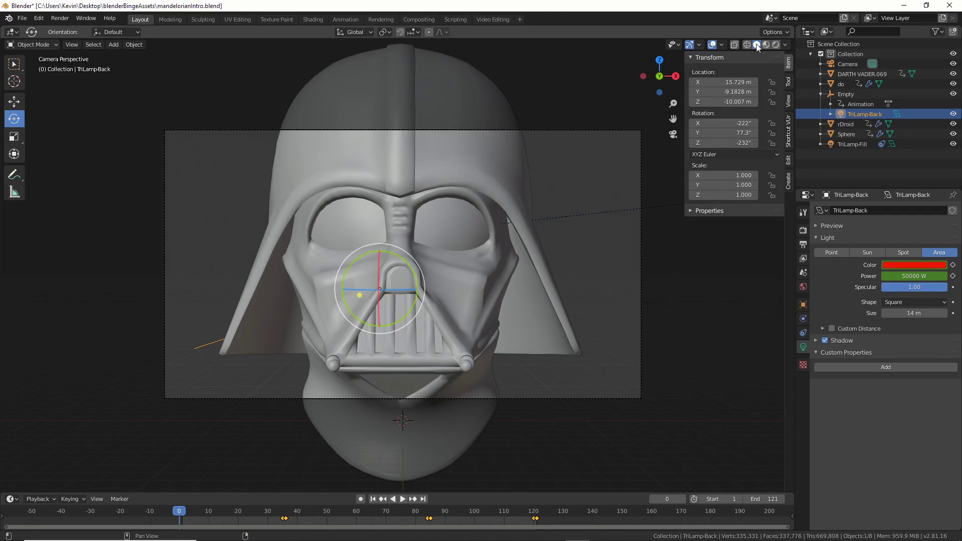
click(182, 521)
key(space)
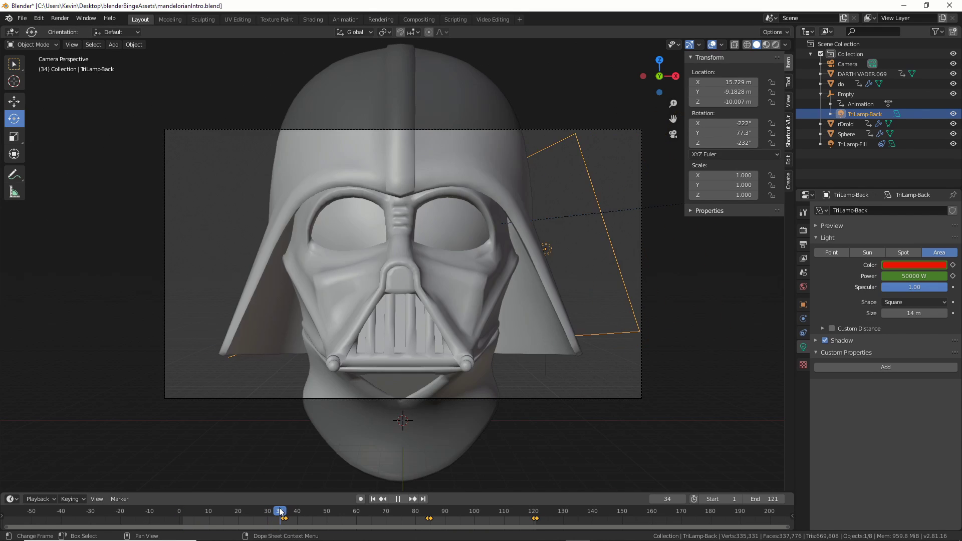
drag(296, 511, 530, 519)
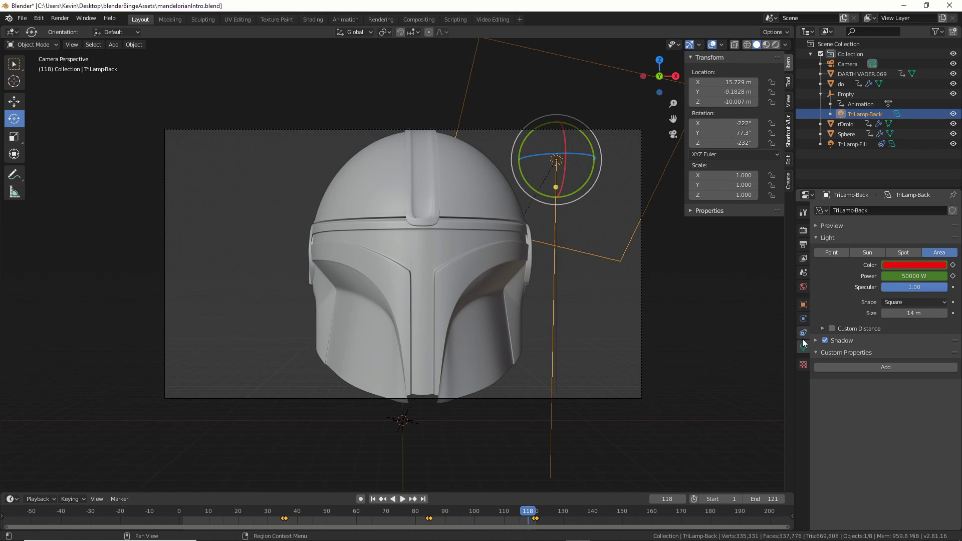